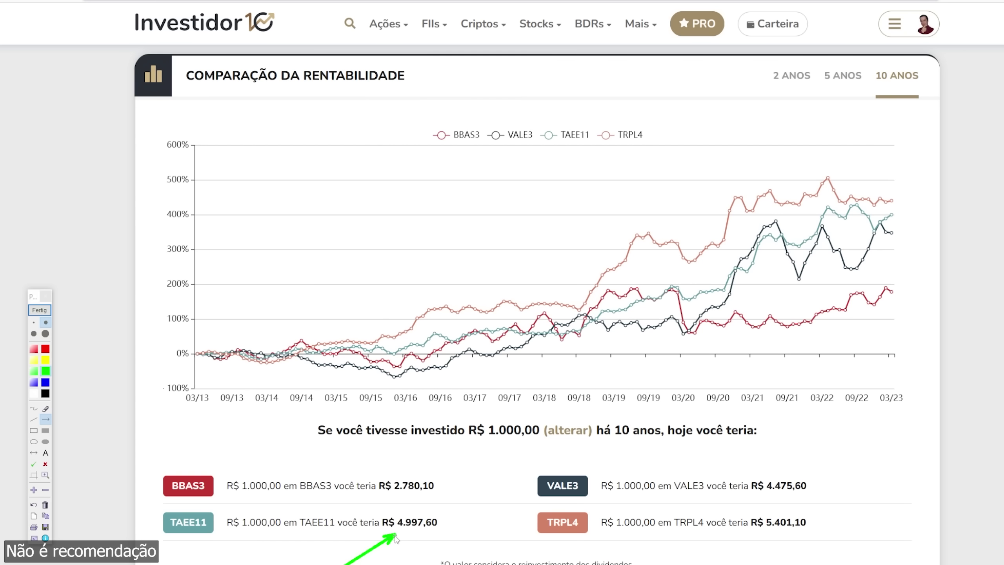
Trace the TAEE11 curve from 2013 to 2023 on the ten-year return comparison with green arrows, then end the drawing mode
{"action": "mouse_move", "coordinate": [219, 351]}
{"action": "left_mouse_down"}
{"action": "mouse_move", "coordinate": [415, 349]}
{"action": "mouse_move", "coordinate": [614, 315]}
{"action": "left_mouse_up"}
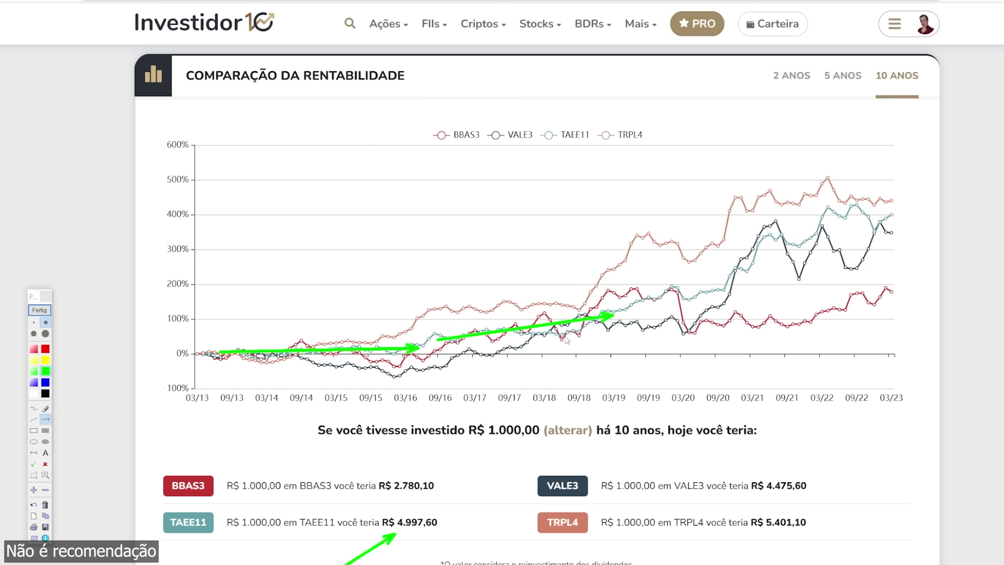
{"action": "left_click_drag", "start_coordinate": [624, 312], "coordinate": [764, 245]}
{"action": "mouse_move", "coordinate": [774, 242]}
{"action": "left_mouse_down"}
{"action": "mouse_move", "coordinate": [832, 211]}
{"action": "mouse_move", "coordinate": [890, 223]}
{"action": "left_mouse_up"}
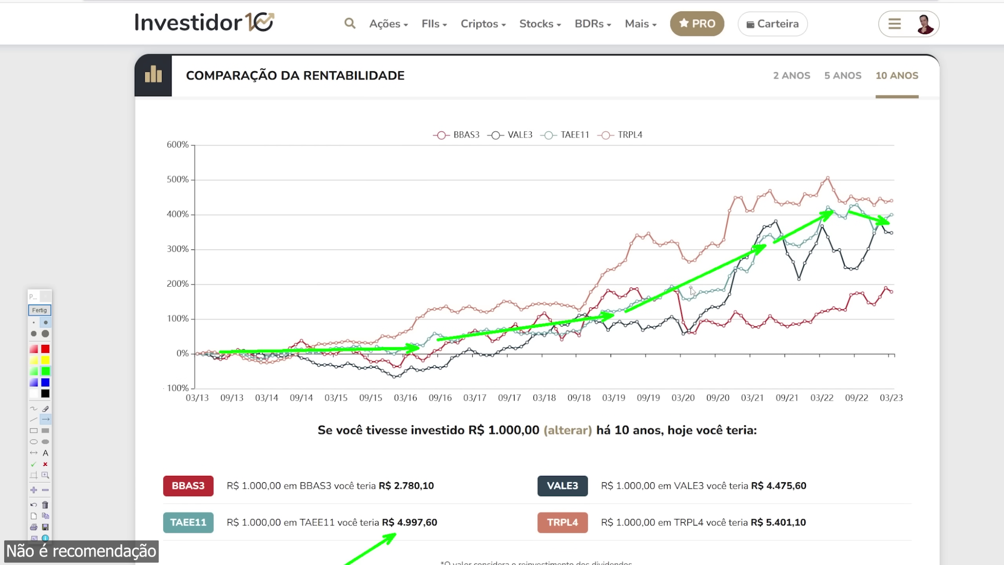
{"action": "left_click", "coordinate": [39, 309]}
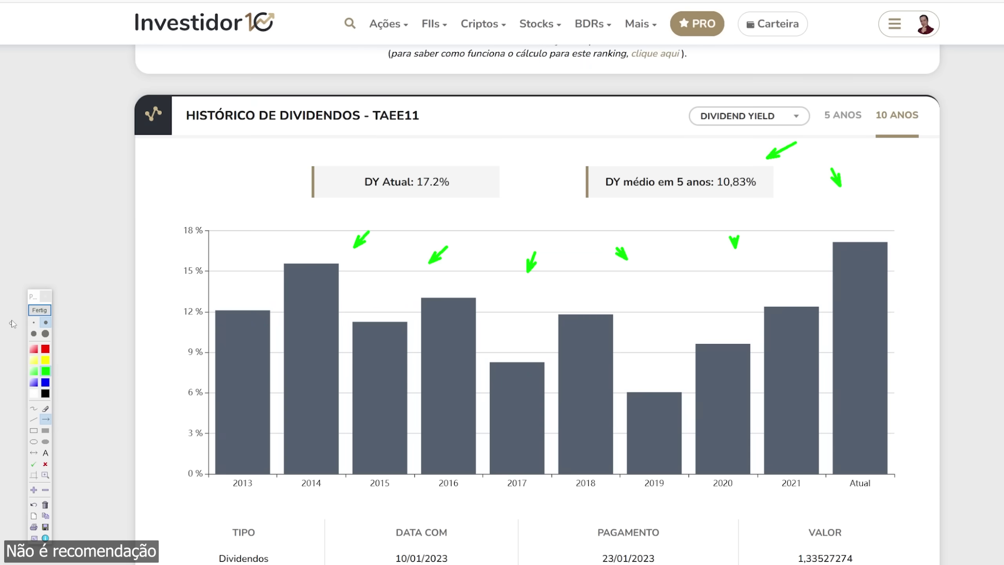
Clear the arrows from the TAEE11 dividend history and switch its chart to DIVIDENDOS PAGOS
{"action": "left_click", "coordinate": [39, 309]}
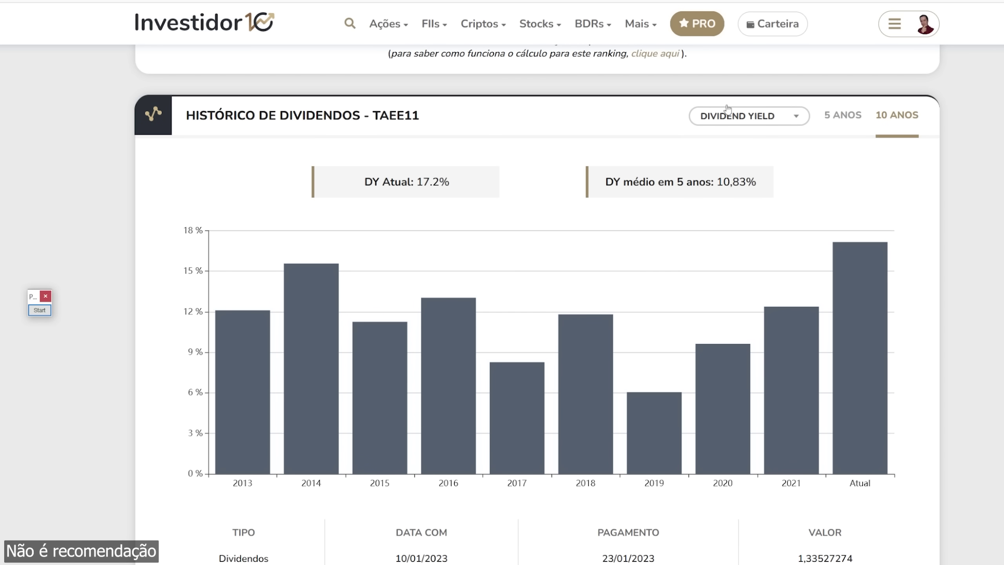
{"action": "left_click", "coordinate": [725, 119]}
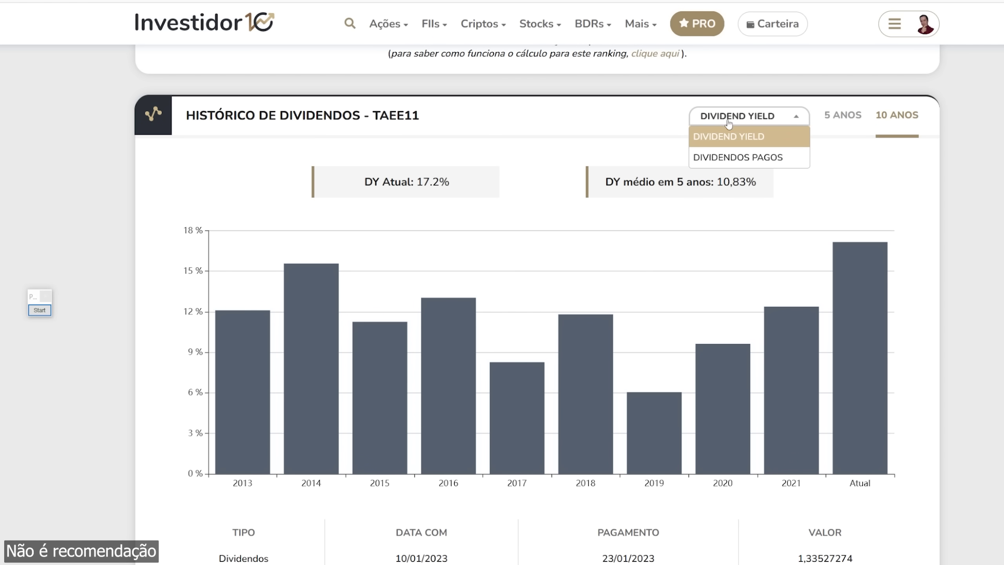
{"action": "left_click", "coordinate": [732, 155]}
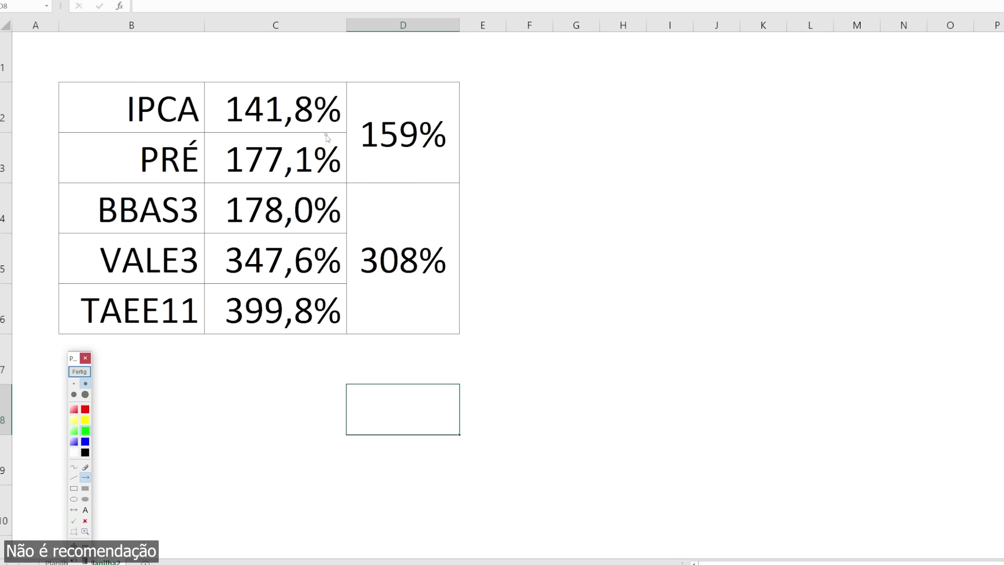
Mark the IPCA and PRÉ returns and their combined average in the returns table with green arrows
{"action": "left_click_drag", "start_coordinate": [365, 50], "coordinate": [312, 86]}
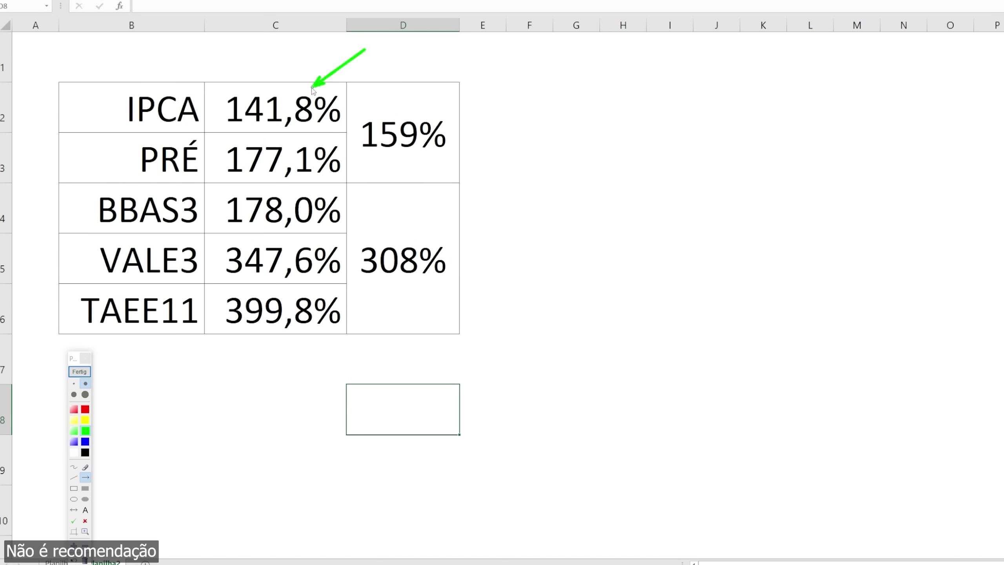
{"action": "left_click_drag", "start_coordinate": [212, 118], "coordinate": [215, 147]}
{"action": "left_click_drag", "start_coordinate": [513, 70], "coordinate": [454, 100]}
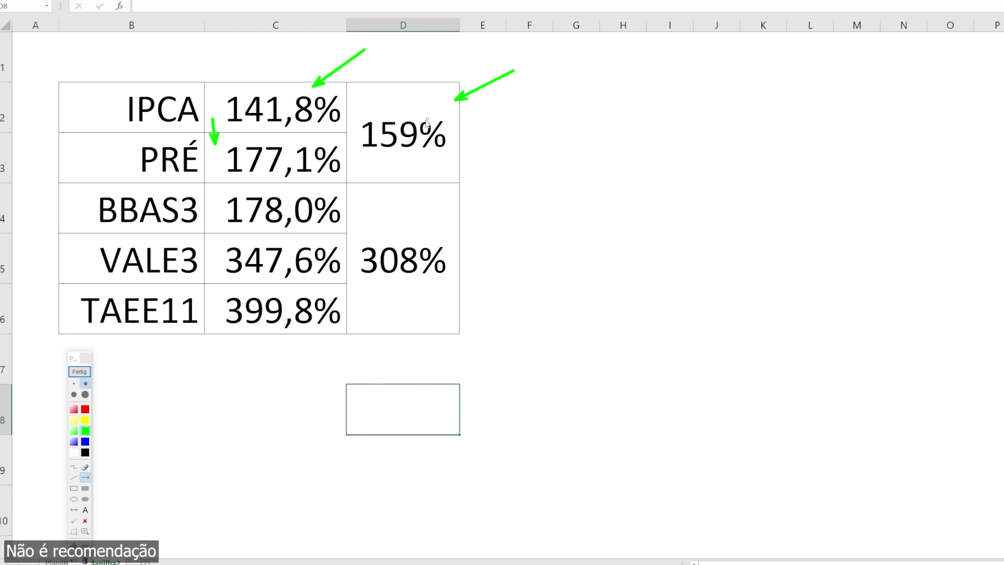
Point green arrows at the BBAS3, VALE3 and TAEE11 returns and their combined average, then clear all annotations
{"action": "left_click_drag", "start_coordinate": [211, 180], "coordinate": [214, 201]}
{"action": "left_click_drag", "start_coordinate": [214, 237], "coordinate": [221, 250]}
{"action": "left_click_drag", "start_coordinate": [209, 277], "coordinate": [215, 296]}
{"action": "left_click_drag", "start_coordinate": [429, 199], "coordinate": [411, 218]}
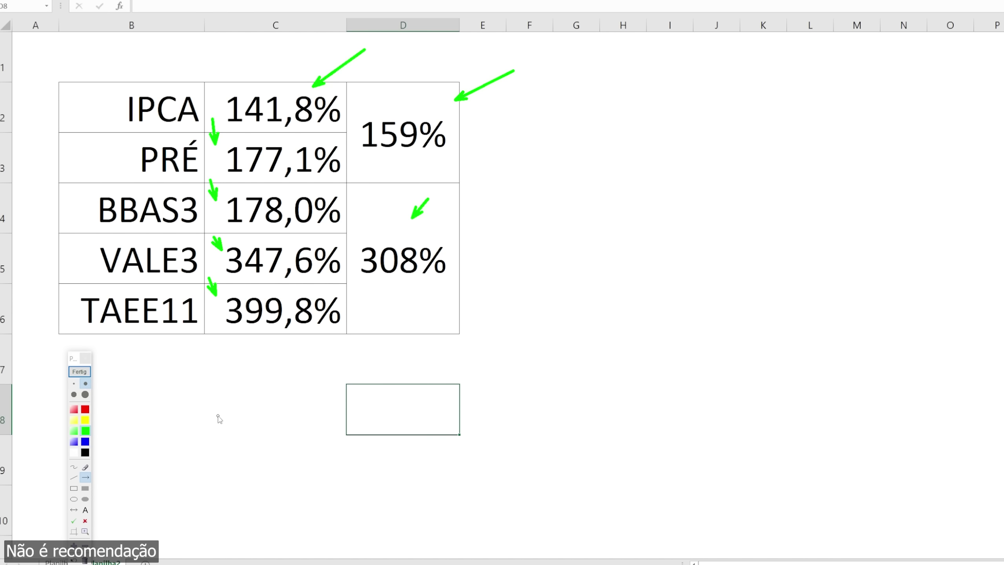
{"action": "left_click_drag", "start_coordinate": [219, 416], "coordinate": [169, 357]}
{"action": "left_click", "coordinate": [80, 371]}
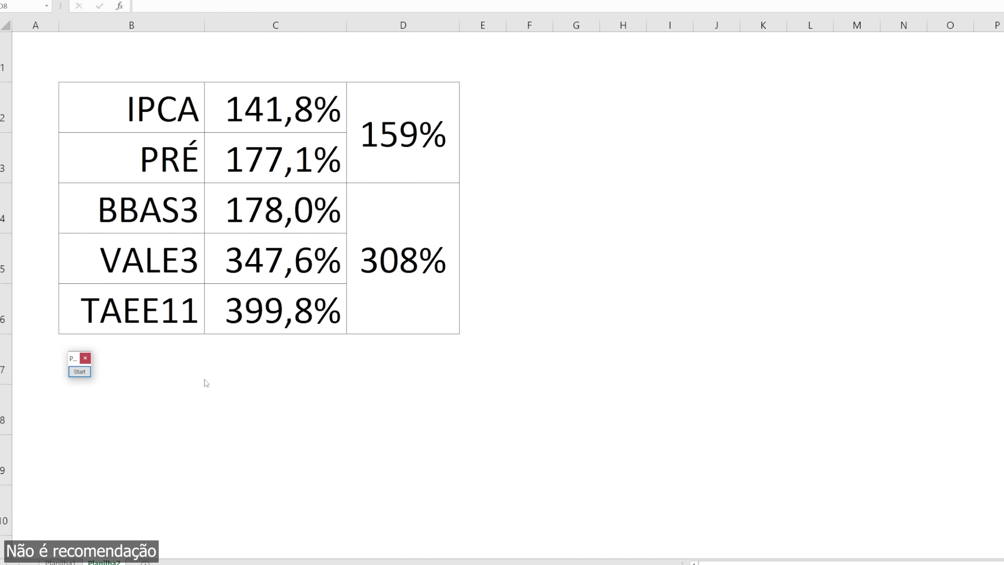
Restart the screen drawing and point arrows at the TAEE11 and BBAS3 rows of the returns table
{"action": "left_click", "coordinate": [79, 371]}
{"action": "left_click_drag", "start_coordinate": [31, 279], "coordinate": [68, 314]}
{"action": "left_click_drag", "start_coordinate": [37, 173], "coordinate": [81, 212]}
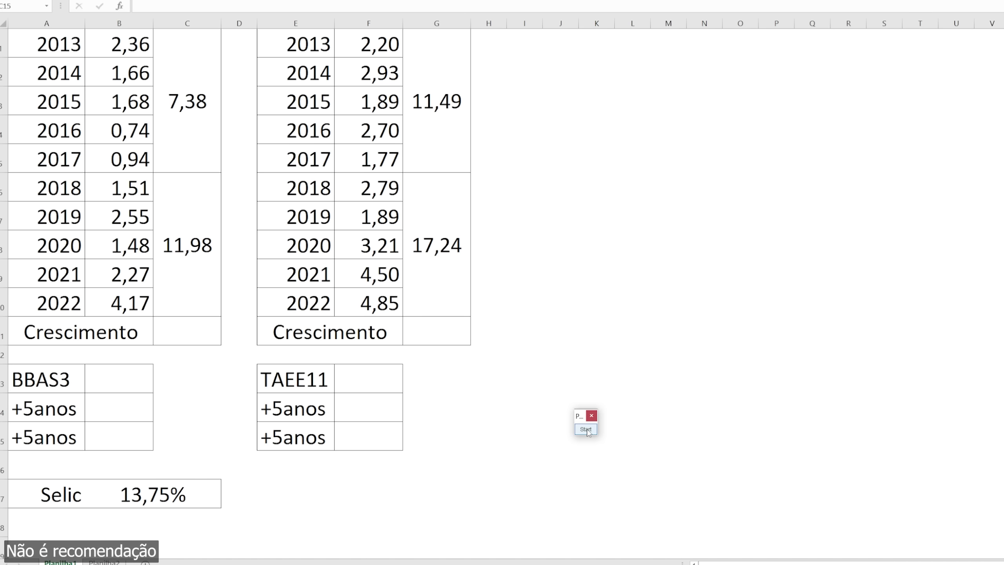
Point green arrows at the Crescimento labels below both yearly dividend tables on Planilha1
{"action": "left_click", "coordinate": [586, 430]}
{"action": "left_click_drag", "start_coordinate": [196, 375], "coordinate": [147, 339]}
{"action": "left_click_drag", "start_coordinate": [441, 382], "coordinate": [397, 340]}
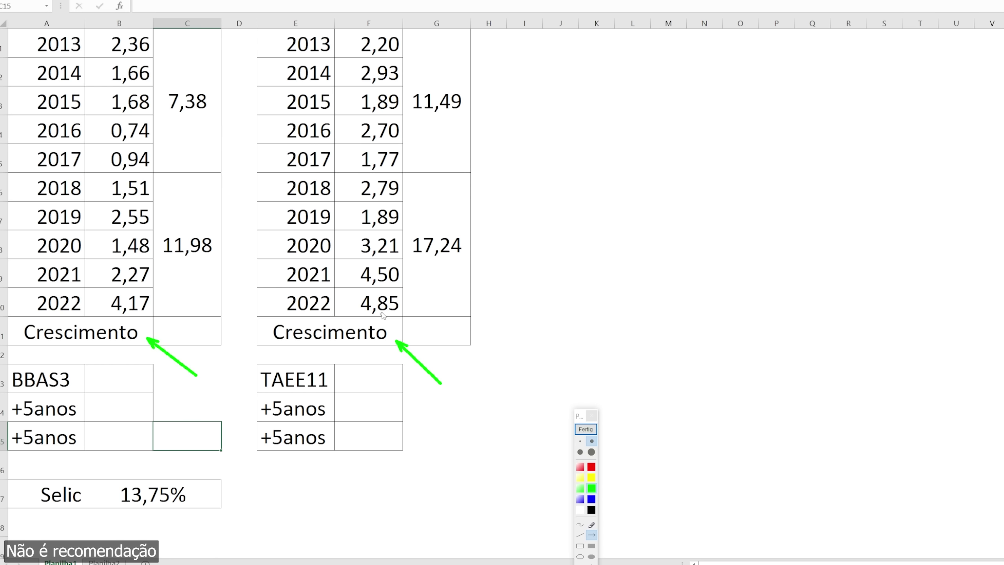
Mark every BBAS3 yearly dividend from 2013 to 2022 and both five-year totals with green arrows
{"action": "mouse_move", "coordinate": [88, 39]}
{"action": "left_mouse_down"}
{"action": "mouse_move", "coordinate": [99, 46]}
{"action": "mouse_move", "coordinate": [104, 100]}
{"action": "left_mouse_up"}
{"action": "left_click_drag", "start_coordinate": [96, 115], "coordinate": [101, 305]}
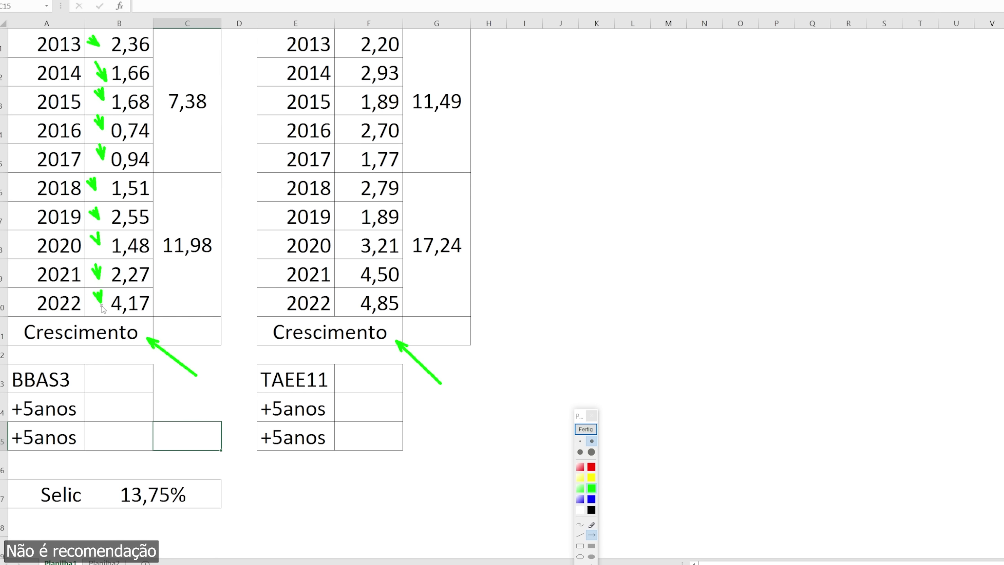
{"action": "left_click_drag", "start_coordinate": [233, 78], "coordinate": [225, 95]}
{"action": "left_click_drag", "start_coordinate": [228, 168], "coordinate": [218, 194]}
{"action": "left_click_drag", "start_coordinate": [226, 144], "coordinate": [204, 129]}
Point arrows at the two five-year TAEE11 dividend totals, then clear all annotations
{"action": "left_click_drag", "start_coordinate": [518, 74], "coordinate": [485, 85]}
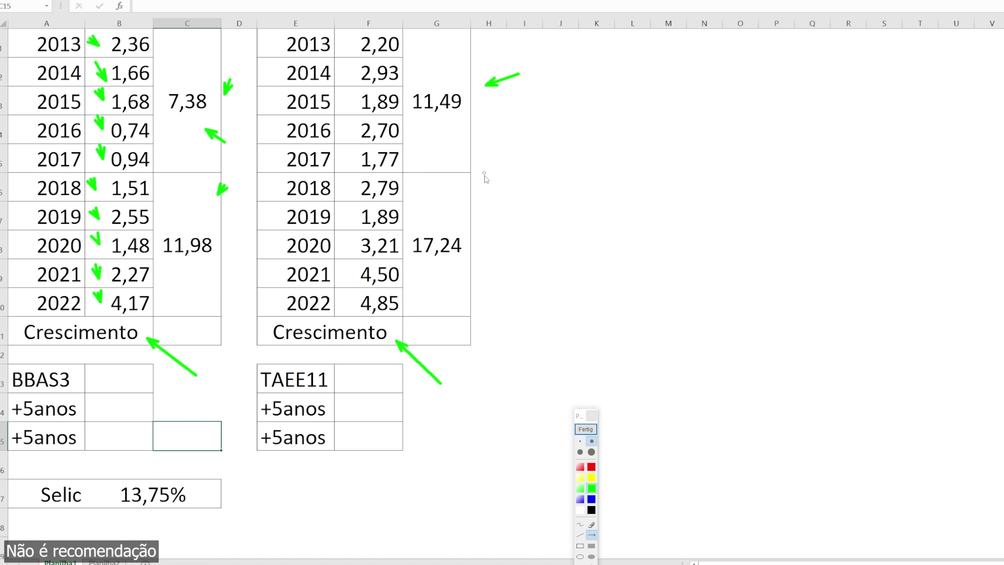
{"action": "left_click_drag", "start_coordinate": [503, 192], "coordinate": [461, 211]}
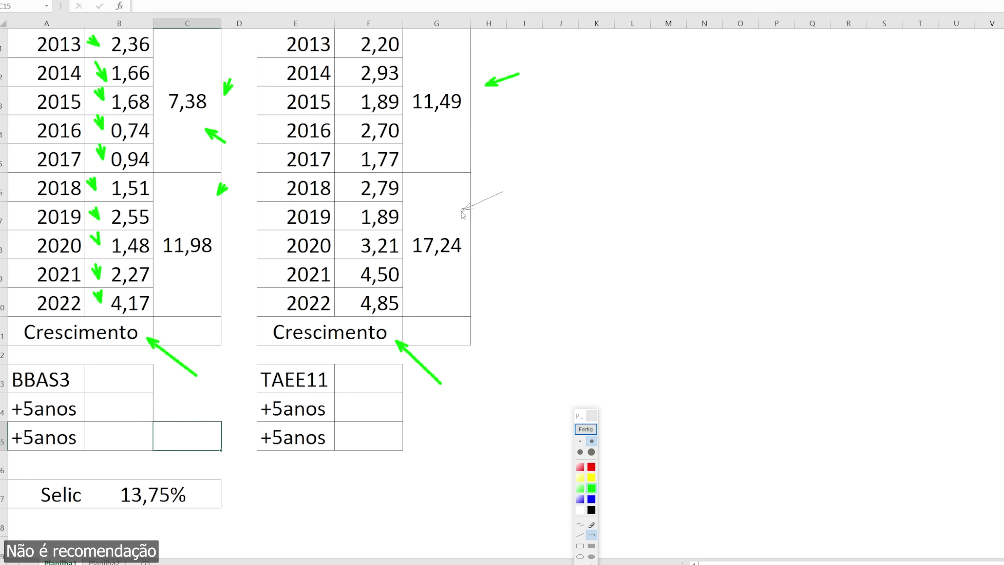
{"action": "left_click", "coordinate": [589, 434]}
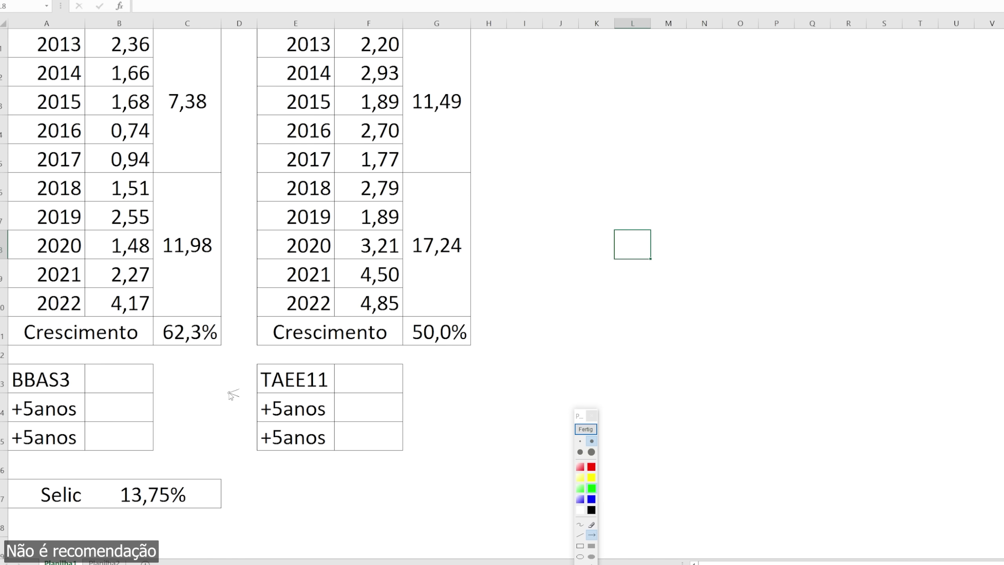
Mark the BBAS3 growth, its 2018–2022 total and the TAEE11 growth with arrows, then clear the annotations
{"action": "left_click_drag", "start_coordinate": [231, 393], "coordinate": [200, 360]}
{"action": "left_click_drag", "start_coordinate": [216, 195], "coordinate": [190, 218]}
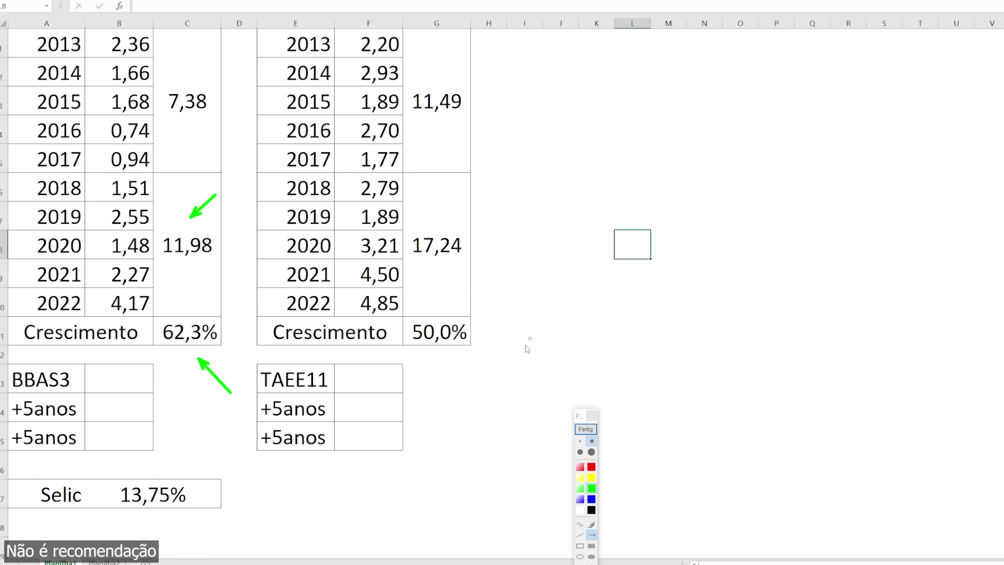
{"action": "left_click_drag", "start_coordinate": [468, 385], "coordinate": [442, 350]}
{"action": "left_click", "coordinate": [584, 429]}
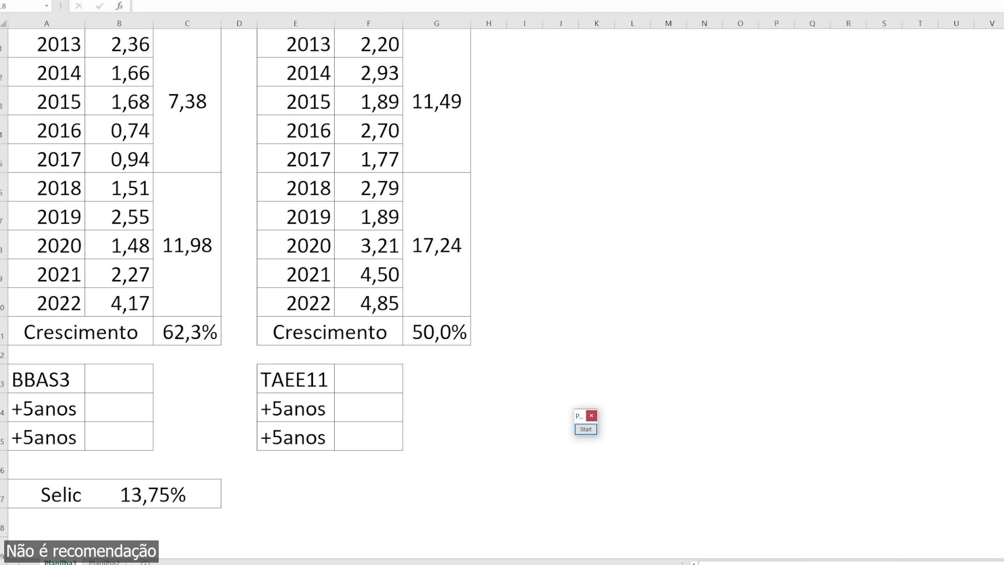
Switch to Investidor10 in the browser, point an arrow at the BBAS3 DY médio em 5 anos, and clear it
{"action": "key", "text": "alt+Tab"}
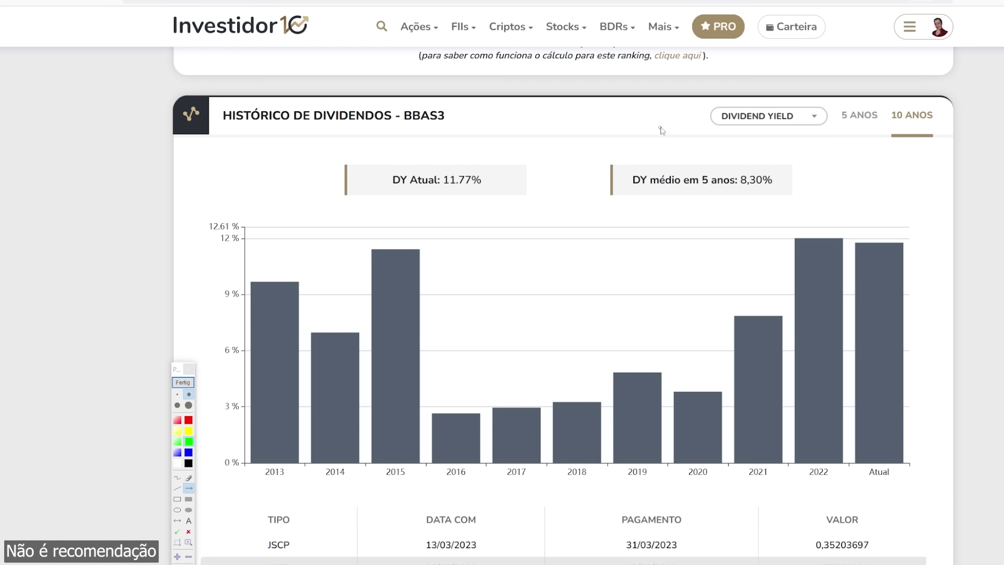
{"action": "left_click_drag", "start_coordinate": [662, 131], "coordinate": [729, 169]}
{"action": "left_click", "coordinate": [183, 382]}
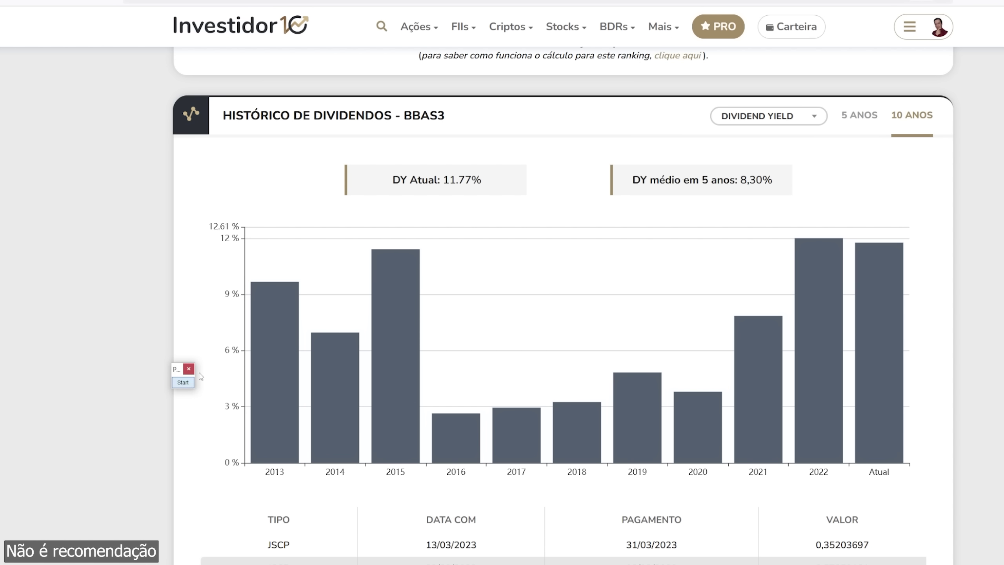
Go to the TAEE11 dividend history page, point an arrow at its DY médio em 5 anos, and clear it
{"action": "key", "text": "ctrl+Tab"}
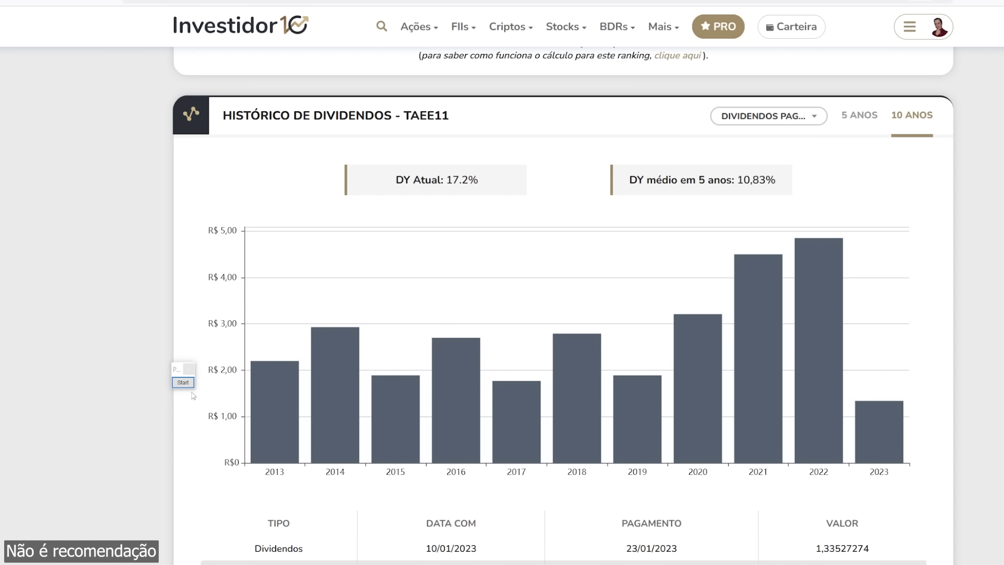
{"action": "left_click", "coordinate": [183, 382]}
{"action": "left_click_drag", "start_coordinate": [711, 130], "coordinate": [738, 167]}
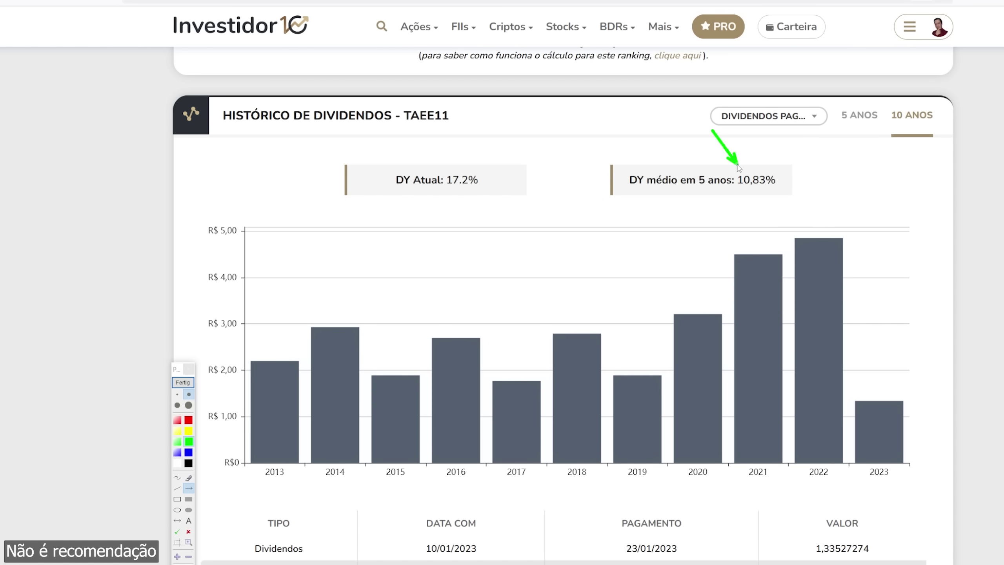
{"action": "left_click", "coordinate": [182, 382]}
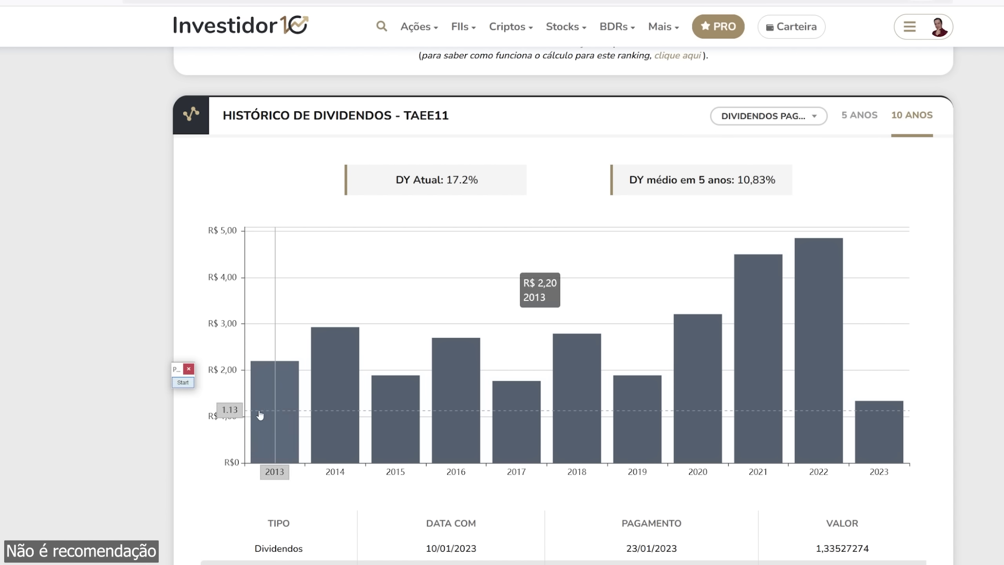
Return to the Excel sheet and reveal the hidden yields in B13:B15 and F13:F15 by making their font black
{"action": "key", "text": "alt+Tab"}
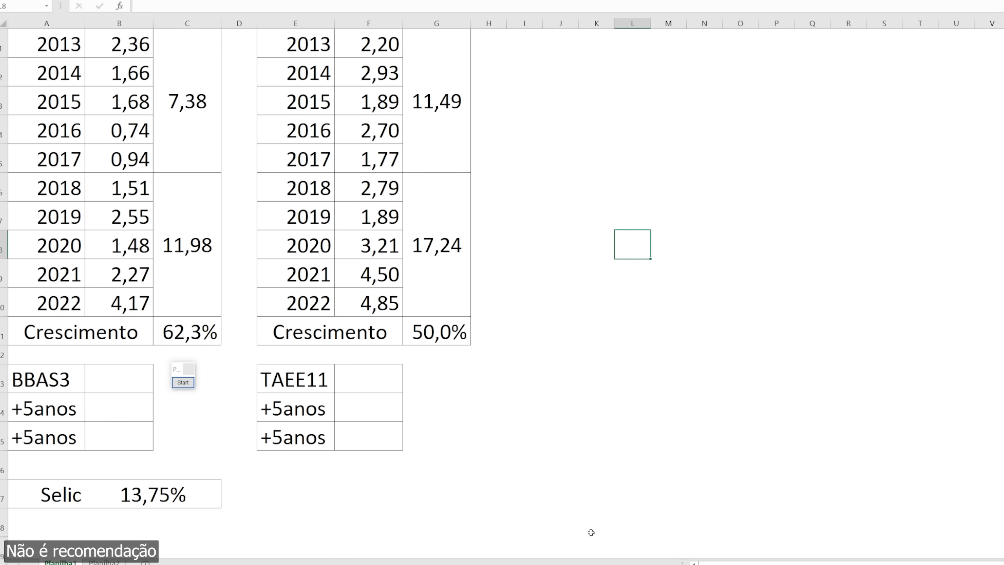
{"action": "left_click", "coordinate": [104, 386]}
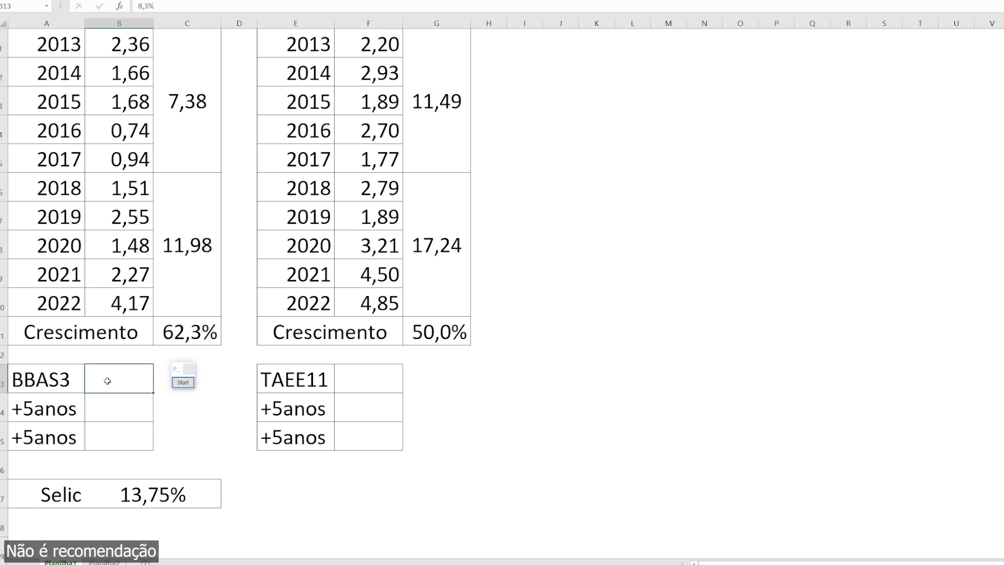
{"action": "left_click_drag", "start_coordinate": [107, 381], "coordinate": [118, 442]}
{"action": "left_click_drag", "start_coordinate": [346, 436], "coordinate": [355, 385]}
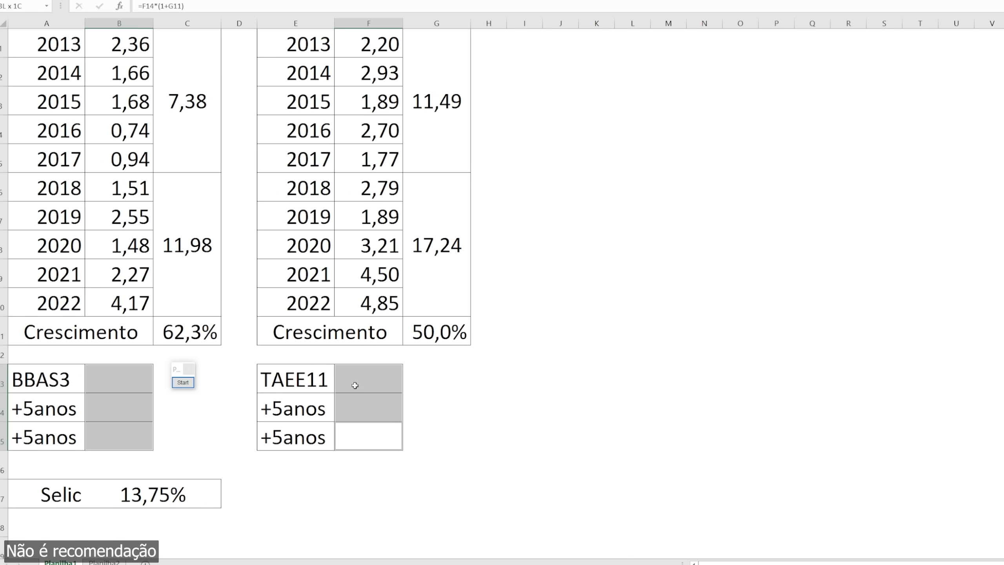
{"action": "right_click", "coordinate": [355, 386]}
{"action": "key", "text": "Escape"}
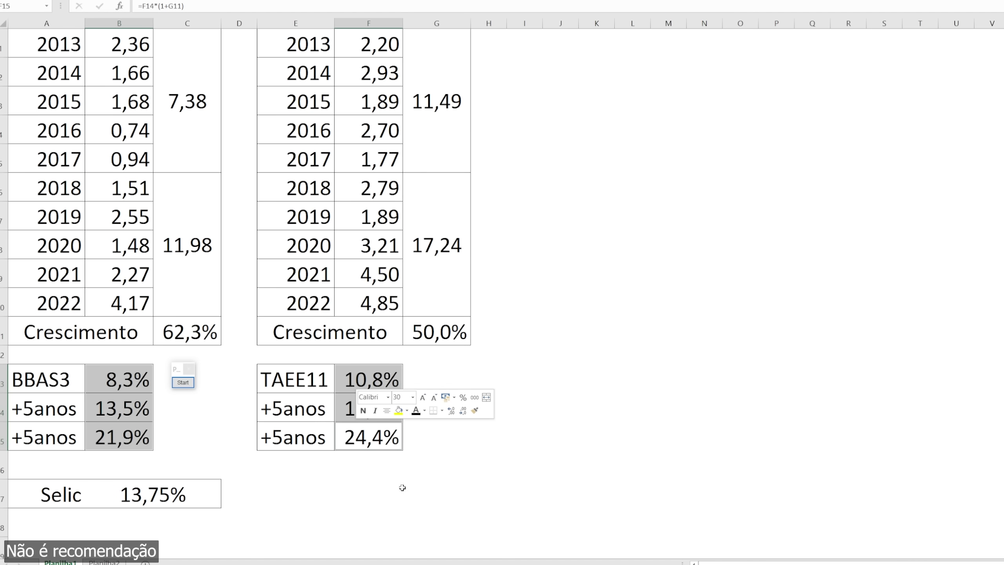
{"action": "left_click", "coordinate": [380, 518]}
Mark the BBAS3 growth, its current yield and both +5anos yields with green arrows
{"action": "left_click_drag", "start_coordinate": [179, 372], "coordinate": [235, 293]}
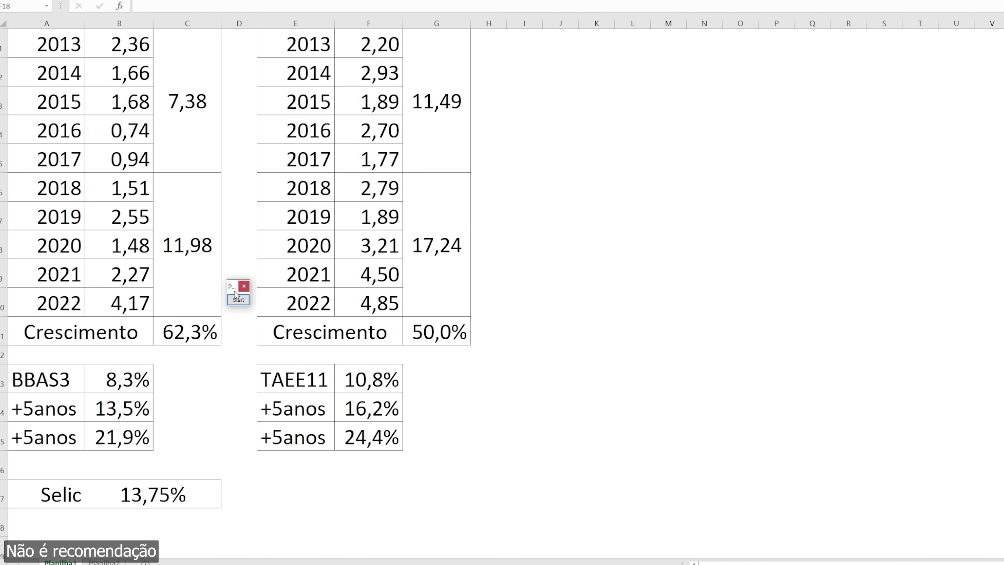
{"action": "left_click", "coordinate": [238, 299]}
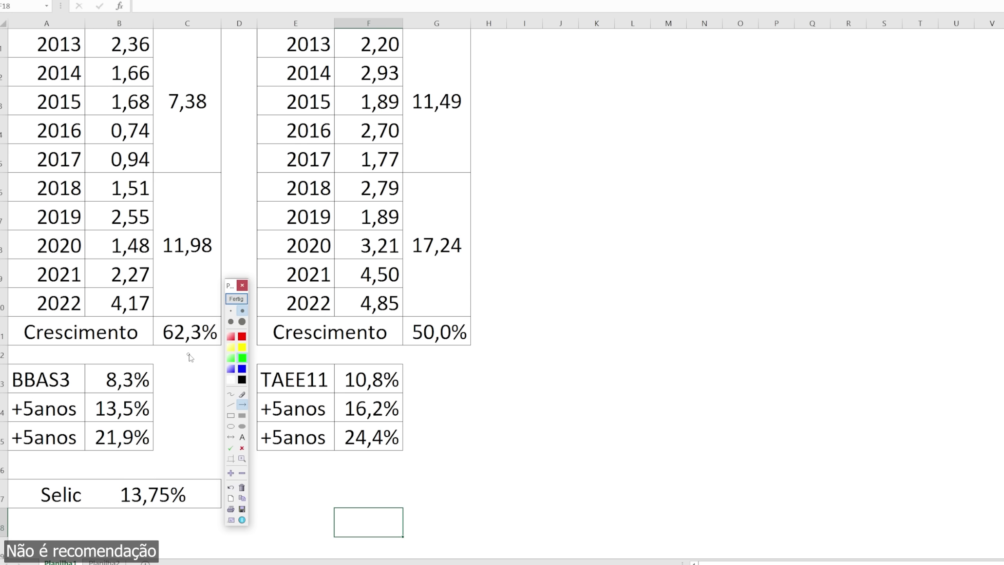
{"action": "left_click_drag", "start_coordinate": [189, 354], "coordinate": [165, 379]}
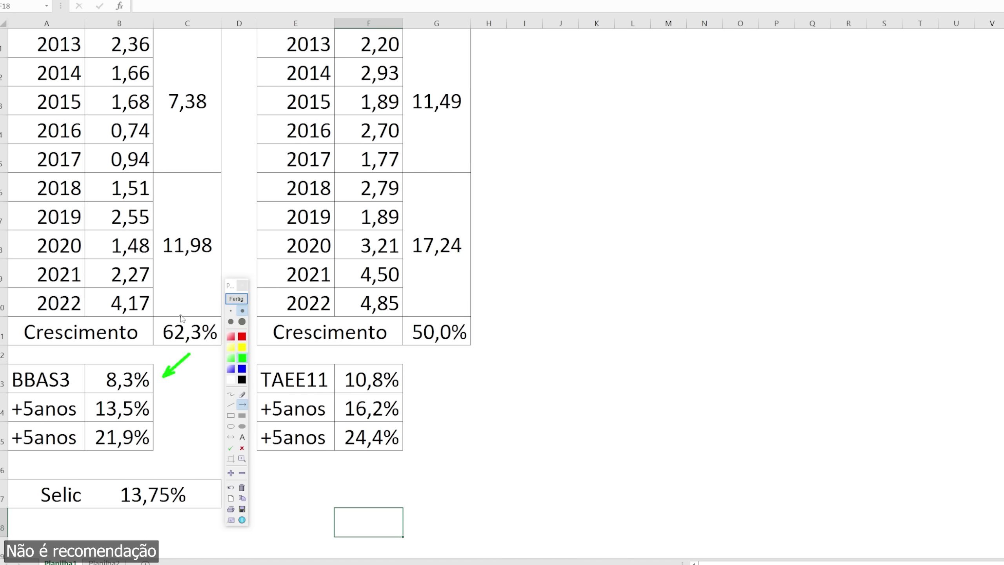
{"action": "left_click_drag", "start_coordinate": [177, 283], "coordinate": [179, 313]}
{"action": "left_click_drag", "start_coordinate": [181, 395], "coordinate": [150, 409]}
{"action": "left_click_drag", "start_coordinate": [192, 423], "coordinate": [161, 438]}
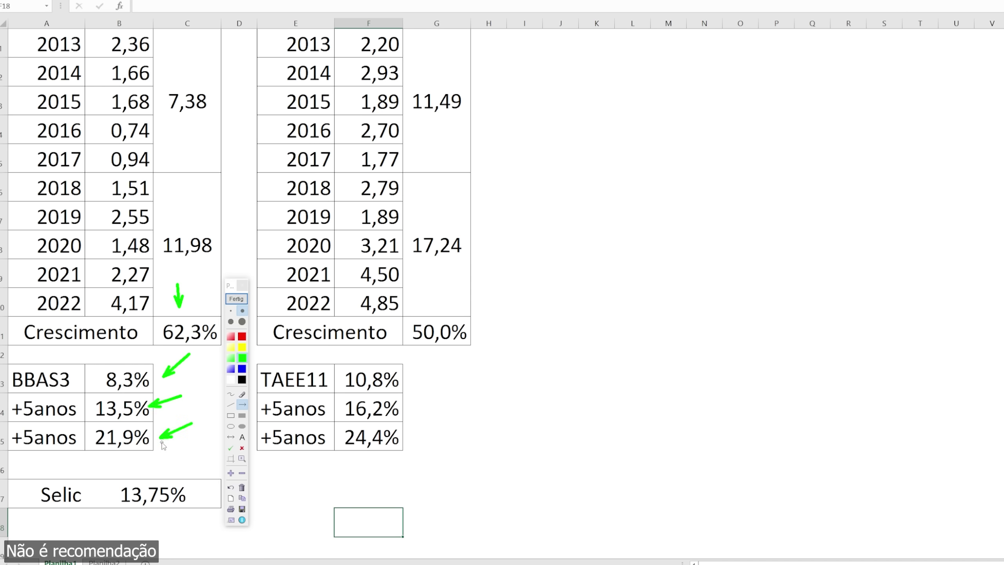
Point arrows at the three TAEE11 yields, the BBAS3 2018–2022 total and the first BBAS3 +5anos yield
{"action": "mouse_move", "coordinate": [454, 362]}
{"action": "left_mouse_down"}
{"action": "mouse_move", "coordinate": [415, 373]}
{"action": "mouse_move", "coordinate": [411, 435]}
{"action": "left_mouse_up"}
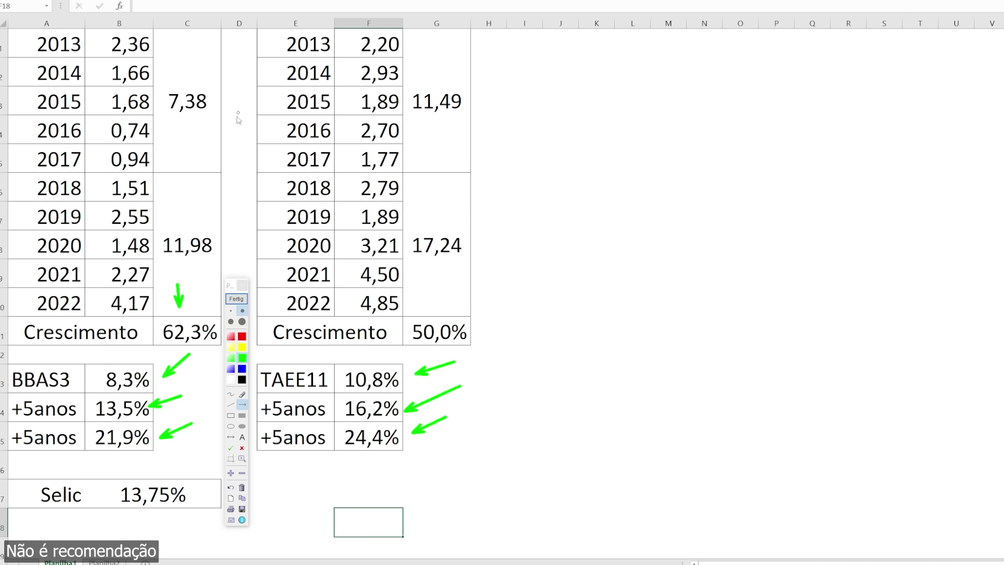
{"action": "left_click_drag", "start_coordinate": [210, 194], "coordinate": [197, 217]}
{"action": "left_click_drag", "start_coordinate": [82, 386], "coordinate": [92, 399]}
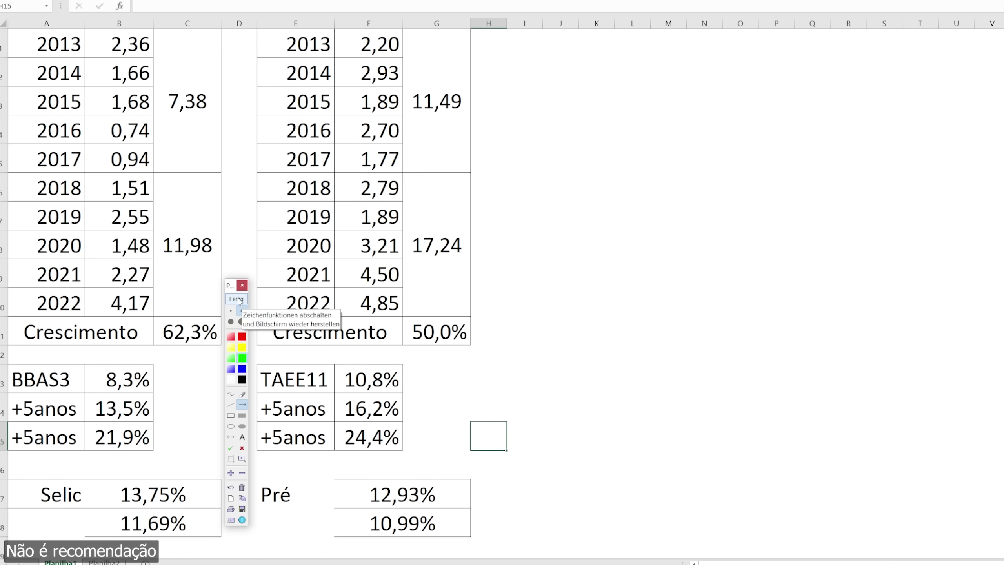
Move the drawing palette away from the lower rows and surround the 13,75% Selic rate with green arrows
{"action": "left_click_drag", "start_coordinate": [237, 284], "coordinate": [236, 148]}
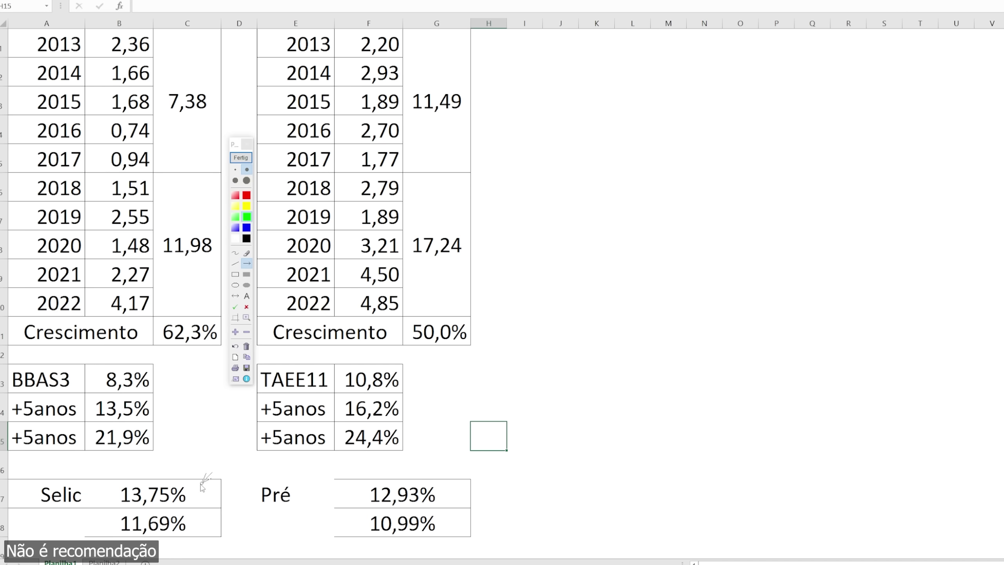
{"action": "left_click_drag", "start_coordinate": [212, 472], "coordinate": [195, 491]}
{"action": "left_click_drag", "start_coordinate": [104, 460], "coordinate": [117, 473]}
{"action": "left_click_drag", "start_coordinate": [173, 450], "coordinate": [158, 473]}
{"action": "left_click_drag", "start_coordinate": [139, 452], "coordinate": [137, 478]}
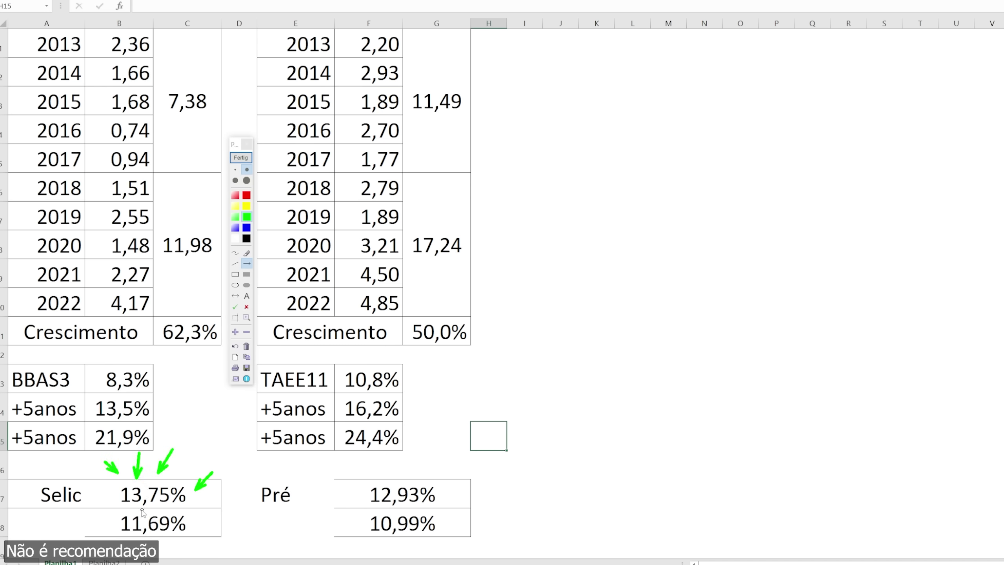
Draw a downward green arrow beside Selic, point others at the 12,93%, 11,69% and 10,99% rates, and clear the annotations
{"action": "left_click_drag", "start_coordinate": [18, 485], "coordinate": [18, 536]}
{"action": "left_click_drag", "start_coordinate": [321, 474], "coordinate": [351, 494]}
{"action": "left_click_drag", "start_coordinate": [490, 479], "coordinate": [457, 490]}
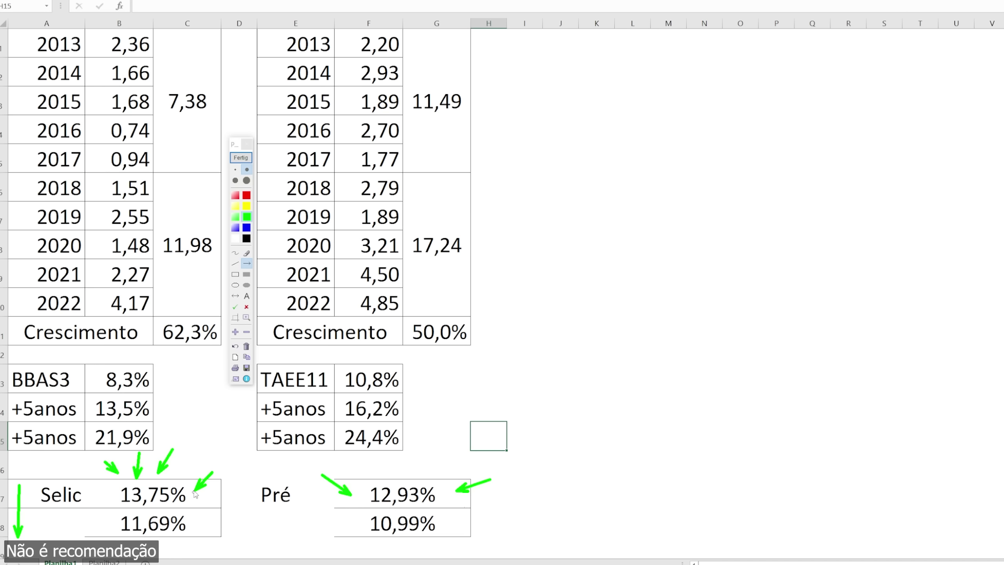
{"action": "left_click_drag", "start_coordinate": [245, 518], "coordinate": [215, 521]}
{"action": "left_click_drag", "start_coordinate": [306, 526], "coordinate": [348, 528]}
{"action": "left_click", "coordinate": [247, 158]}
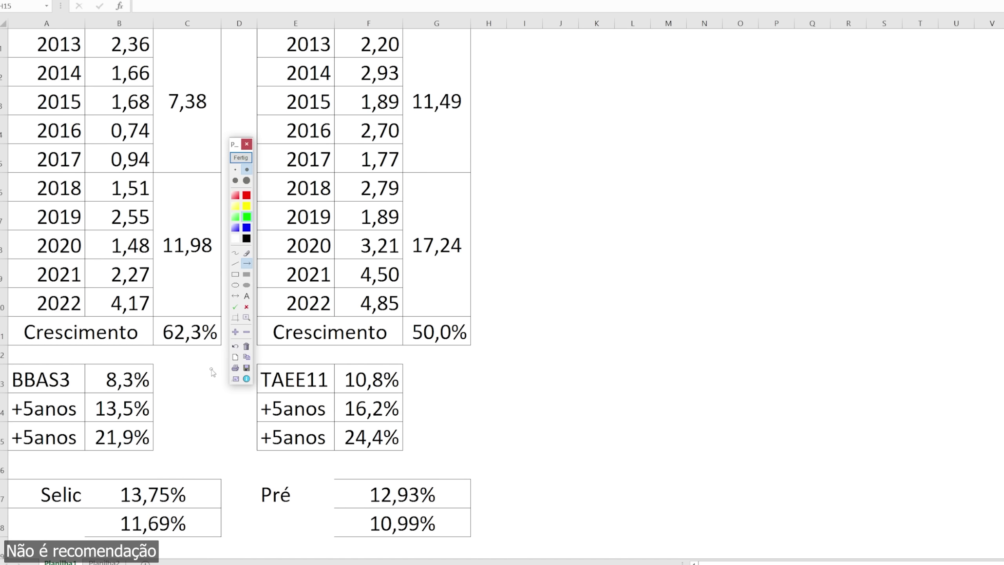
Point green arrows at the BBAS3 and TAEE11 Crescimento percentages and finish annotating the sheet
{"action": "left_click_drag", "start_coordinate": [205, 382], "coordinate": [195, 356]}
{"action": "left_click_drag", "start_coordinate": [464, 383], "coordinate": [444, 360]}
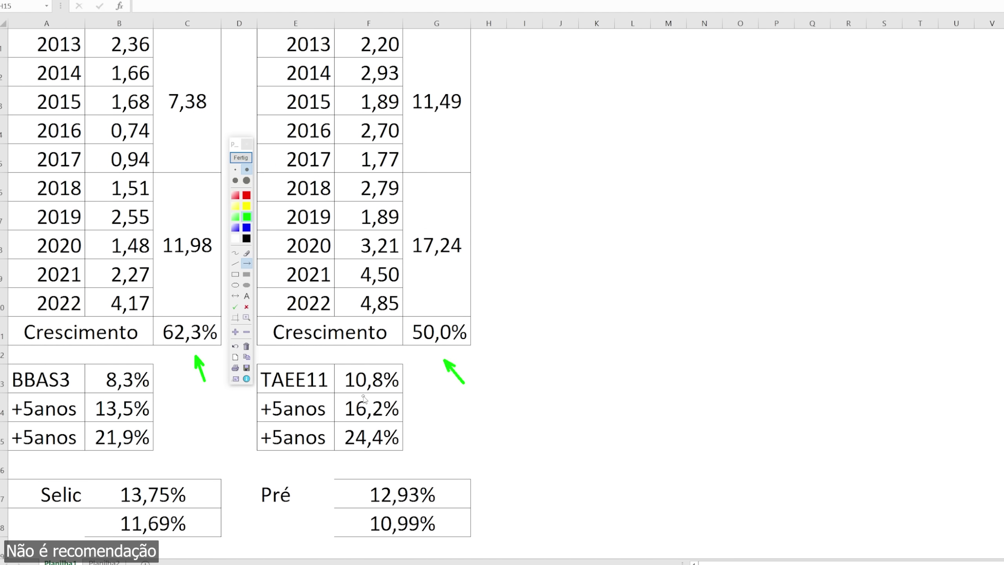
{"action": "left_click", "coordinate": [240, 158]}
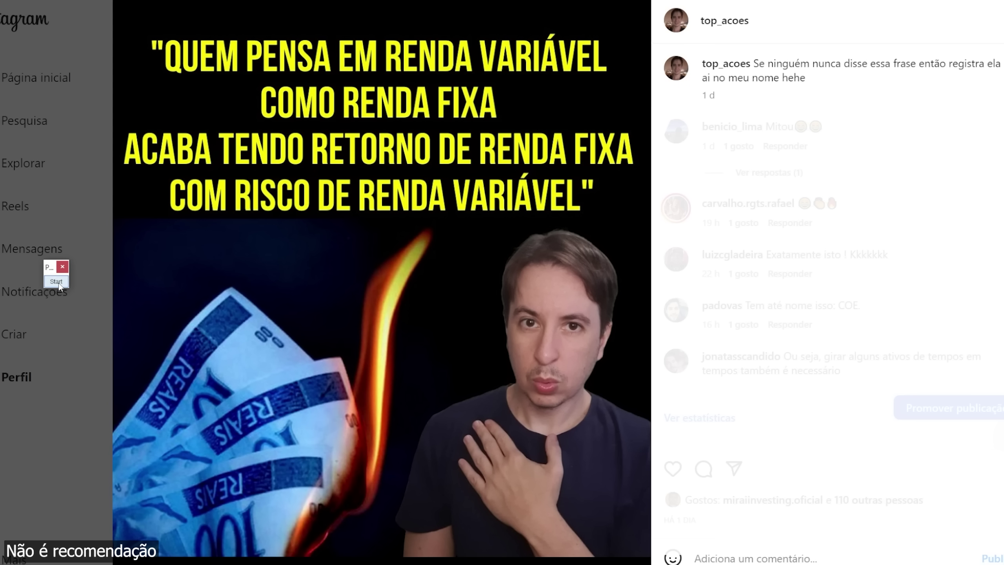
On the Instagram post, start annotating and place six green arrows around the quote about renda variável and renda fixa
{"action": "left_click", "coordinate": [56, 281]}
{"action": "left_click_drag", "start_coordinate": [236, 6], "coordinate": [262, 20]}
{"action": "left_click_drag", "start_coordinate": [565, 87], "coordinate": [534, 95]}
{"action": "left_click_drag", "start_coordinate": [163, 80], "coordinate": [195, 109]}
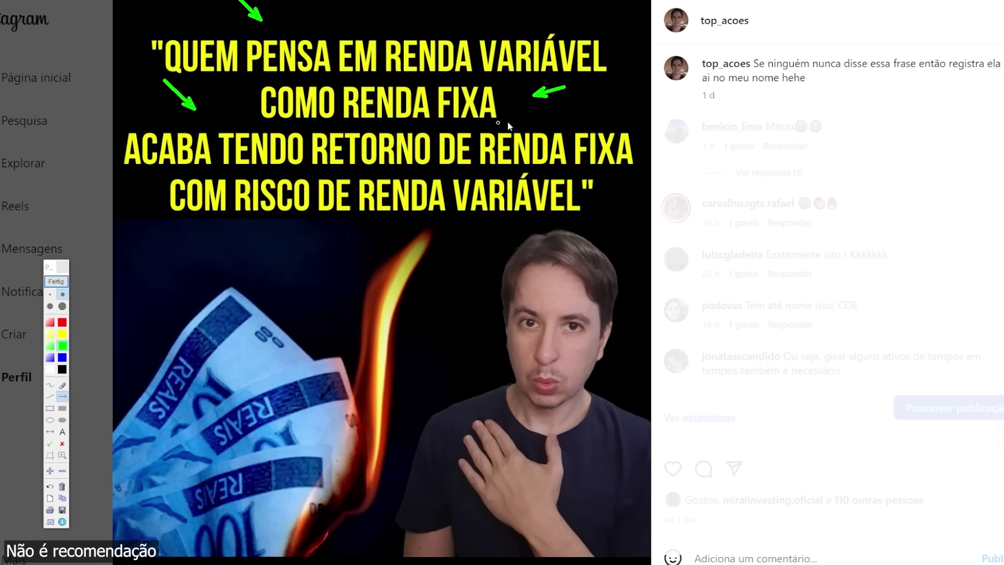
{"action": "left_click_drag", "start_coordinate": [607, 96], "coordinate": [586, 118]}
{"action": "left_click_drag", "start_coordinate": [202, 238], "coordinate": [263, 224]}
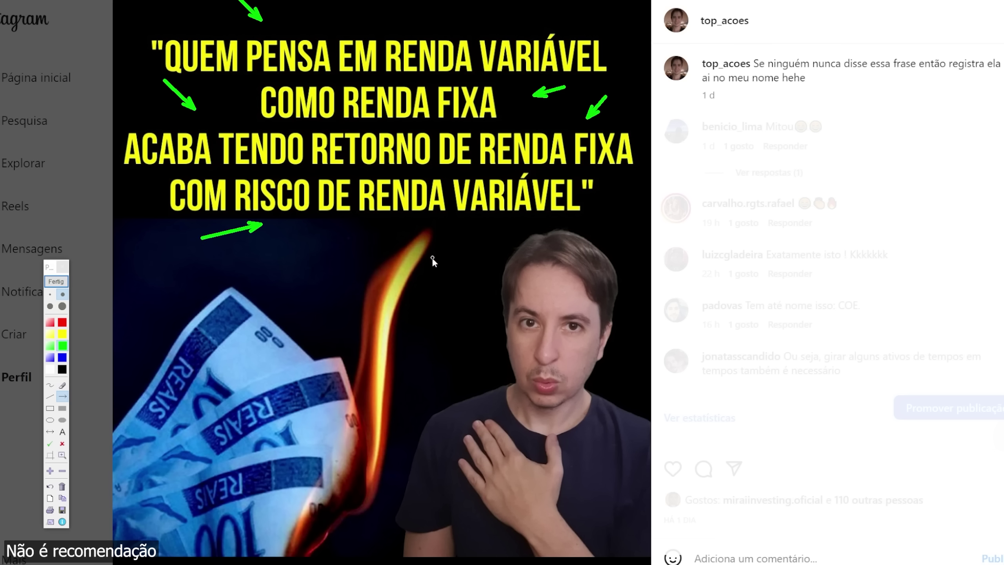
{"action": "left_click_drag", "start_coordinate": [436, 266], "coordinate": [470, 228]}
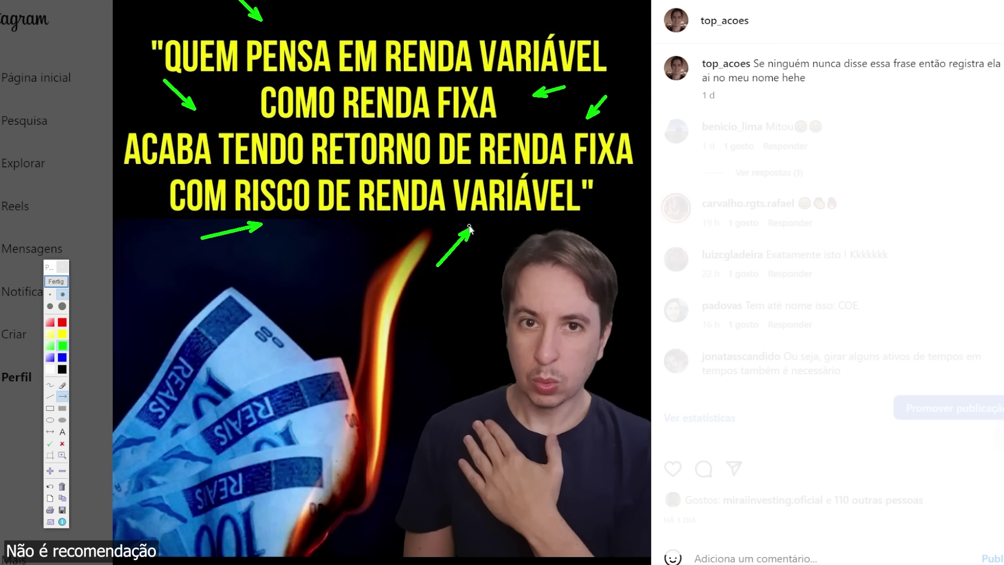